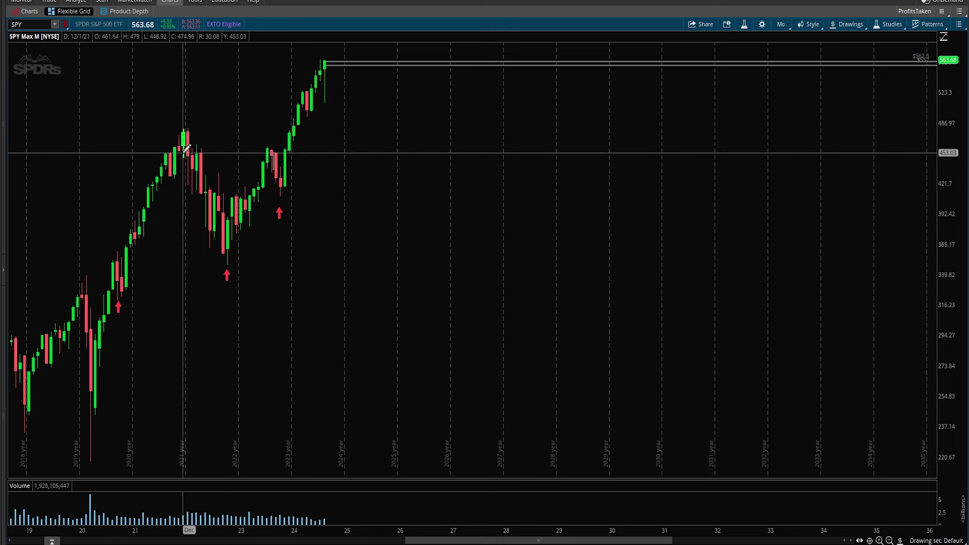
# Step: Load the NFLX chart in place of SPY
pyautogui.click(28, 25)
pyautogui.press('BackSpace')
pyautogui.press('BackSpace')
pyautogui.press('BackSpace')
pyautogui.write('NFLX')
pyautogui.press('Return')
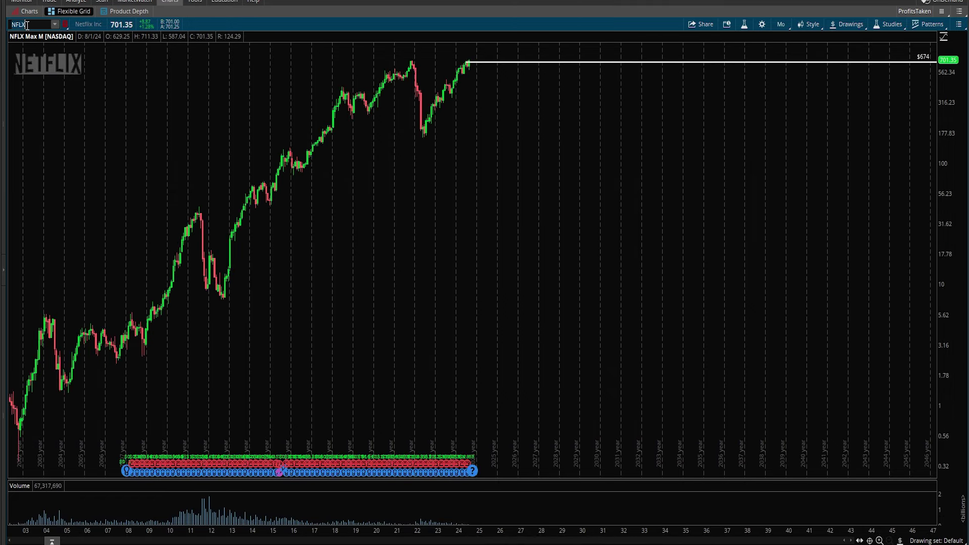
# Step: View the Netflix chart at 5 D : 5m, and switch it to Max : 1D focused on the May to August 2024 candles
pyautogui.click(781, 25)
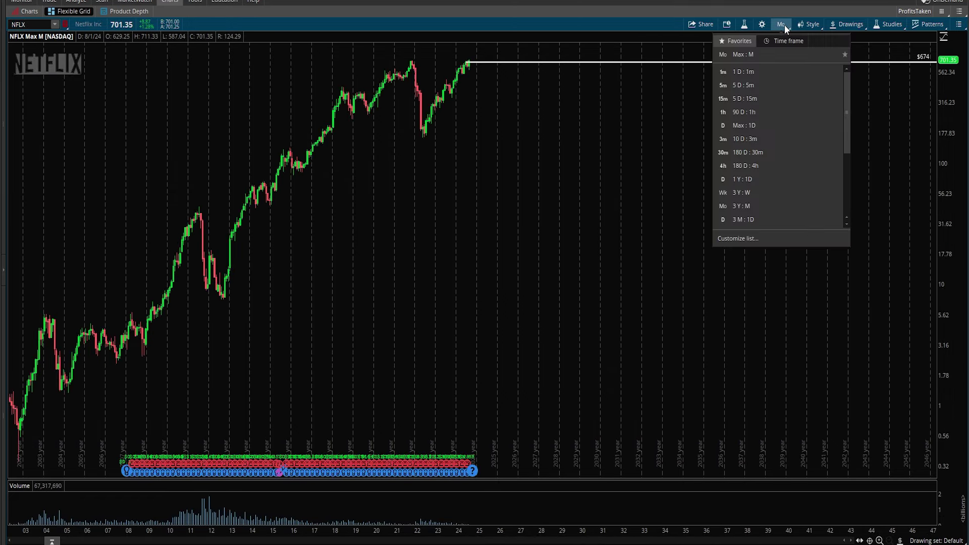
pyautogui.click(763, 84)
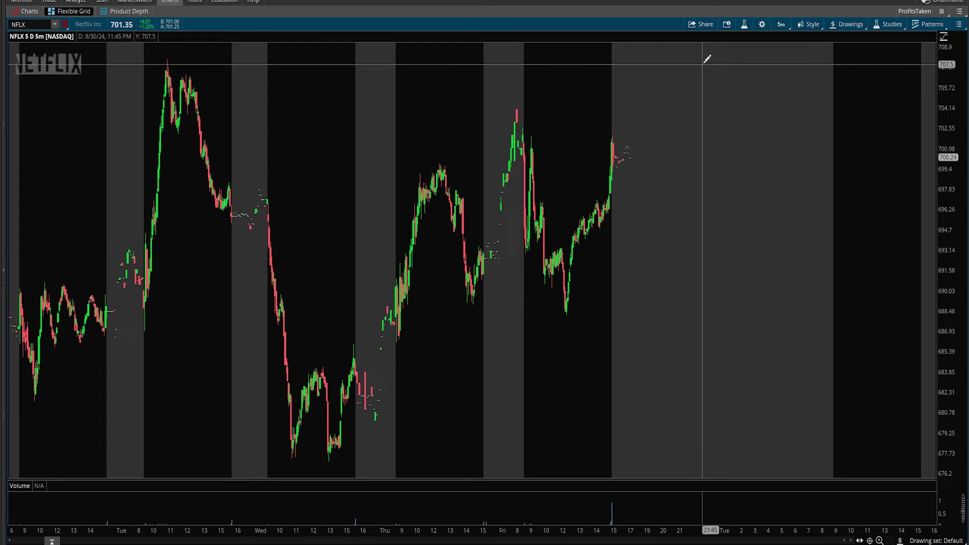
pyautogui.click(780, 24)
pyautogui.click(753, 112)
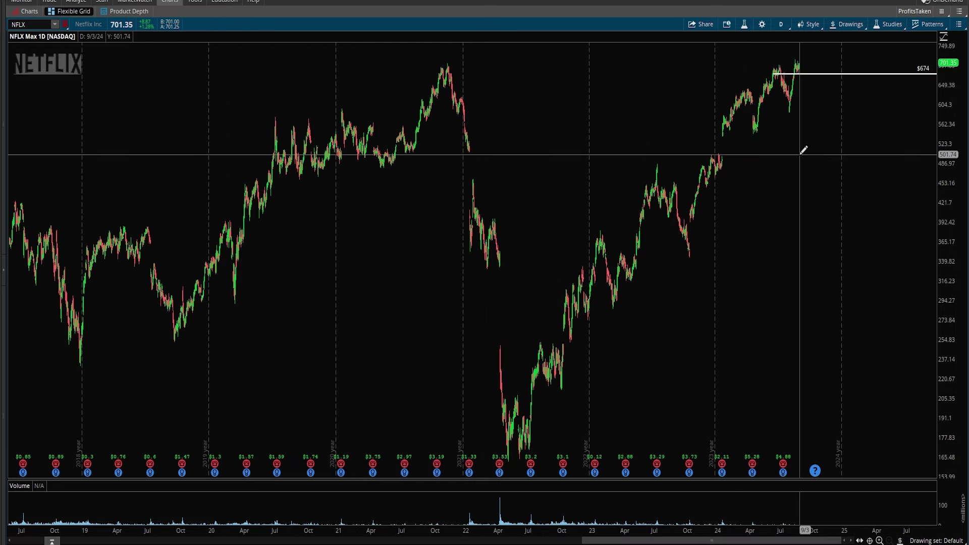
pyautogui.scroll(2, 262, 98)
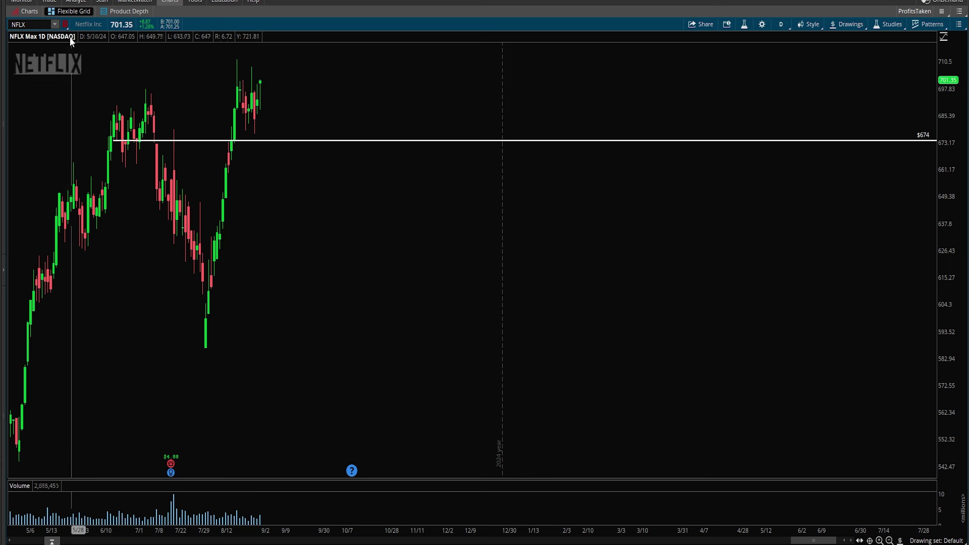
# Step: Return the chart to the SPY symbol
pyautogui.click(35, 25)
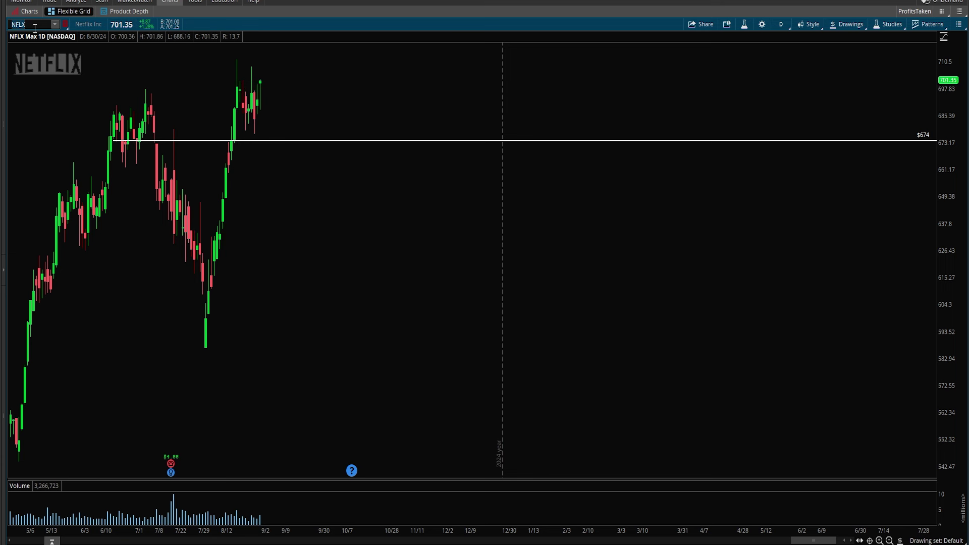
pyautogui.write('SPX')
pyautogui.press('Return')
pyautogui.press('BackSpace')
pyautogui.write('Y')
pyautogui.press('Return')
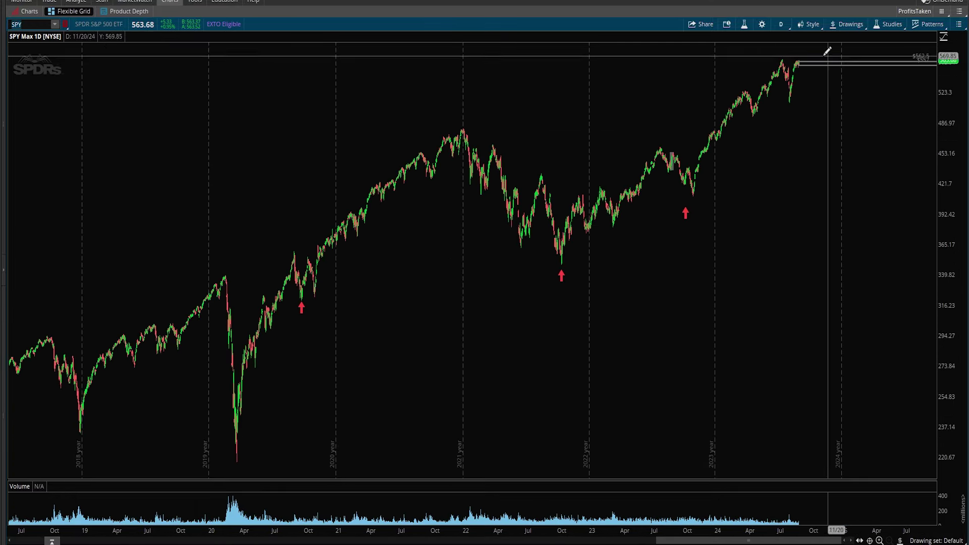
# Step: Show SPY on the 3 Y : M time frame, focused on the monthly candles from late 2022 to August 2024
pyautogui.click(782, 24)
pyautogui.scroll(-3, 780, 101)
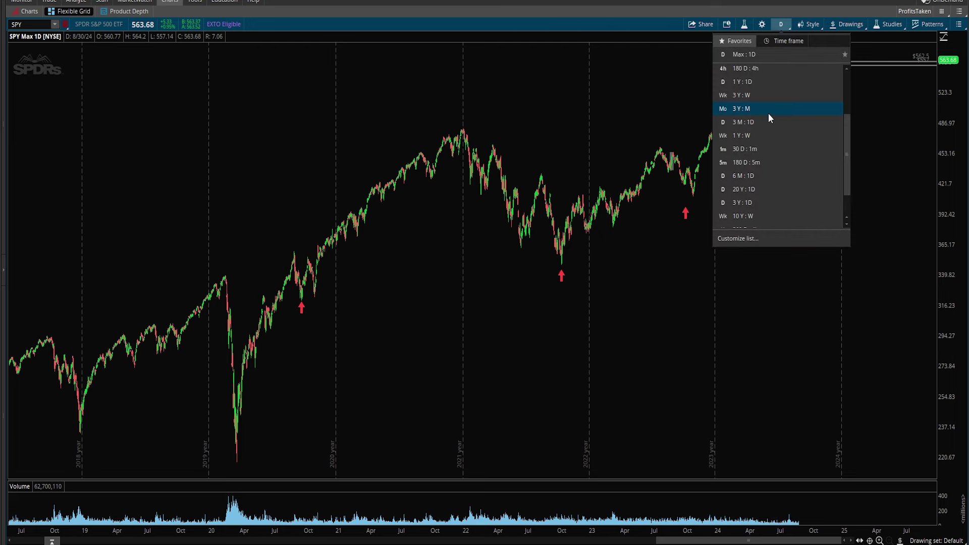
pyautogui.click(769, 113)
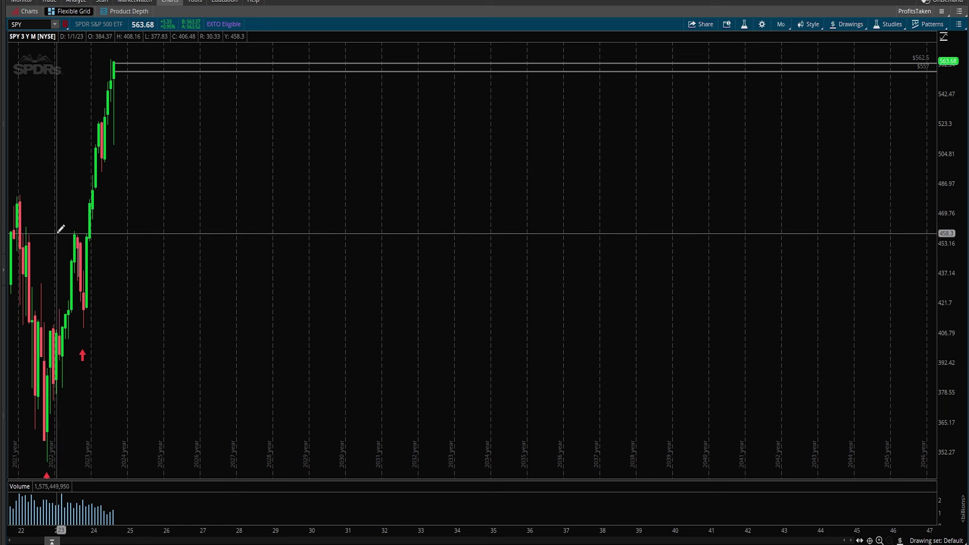
pyautogui.moveTo(59, 231); pyautogui.dragTo(187, 246)
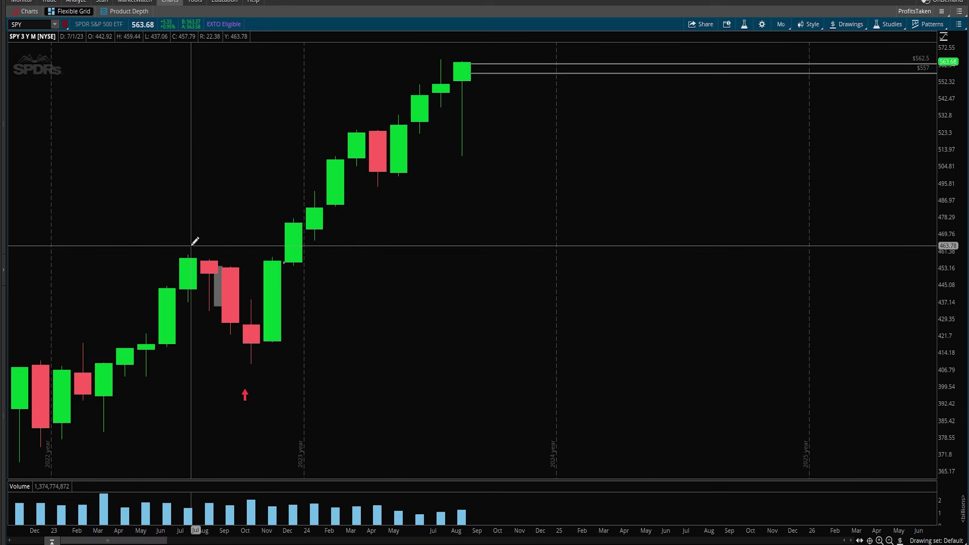
# Step: Show SPY on the Max : 1D time frame, focused on the daily candles from about March to August 2024
pyautogui.click(777, 23)
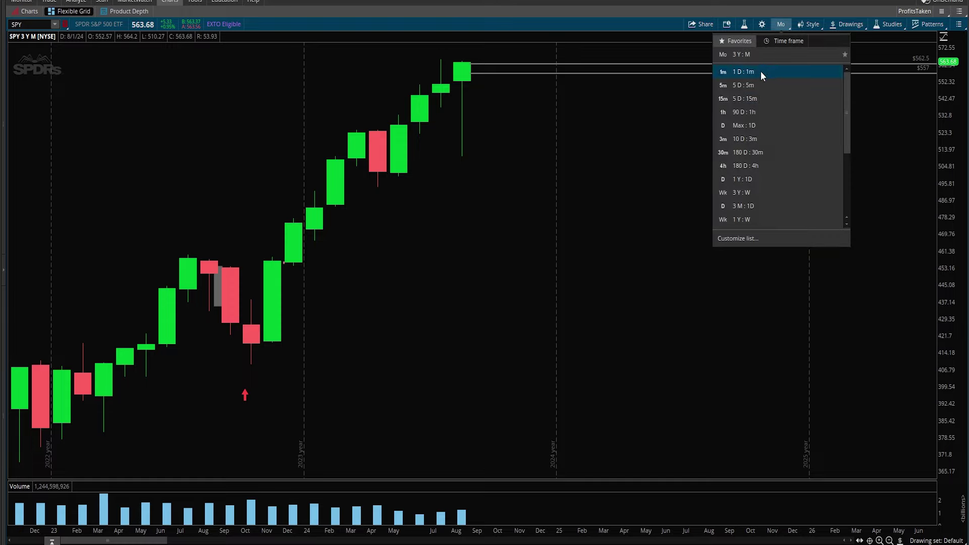
pyautogui.click(755, 117)
pyautogui.moveTo(770, 266); pyautogui.dragTo(923, 219)
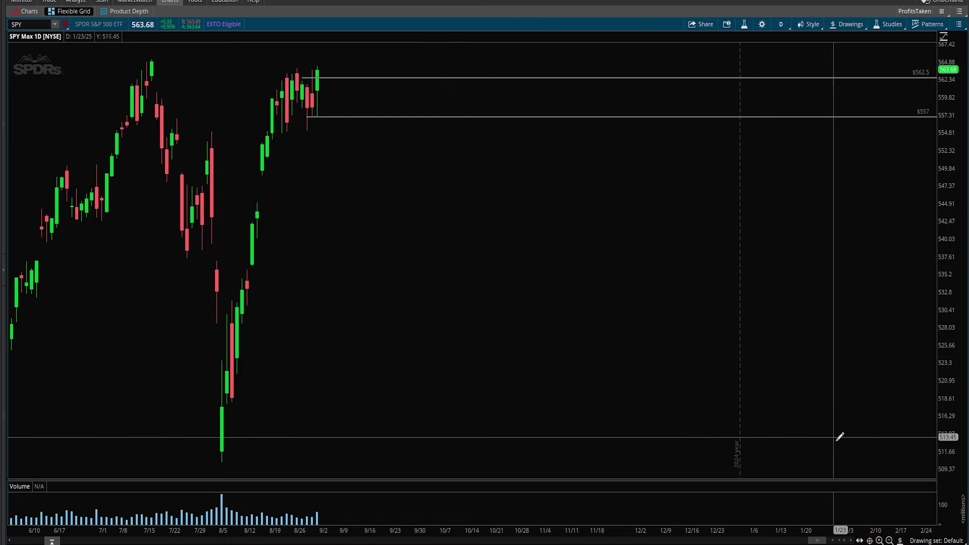
pyautogui.click(889, 540)
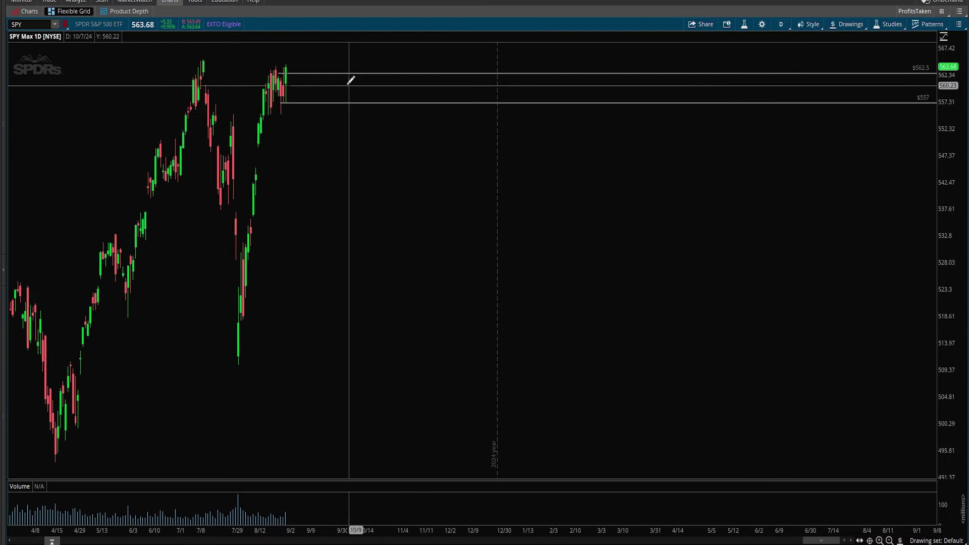
pyautogui.scroll(3, 350, 80)
# Step: Switch SPY from daily candles back to the 3 Y : M time frame, focused on its 2023 and 2024 uptrend
pyautogui.click(781, 24)
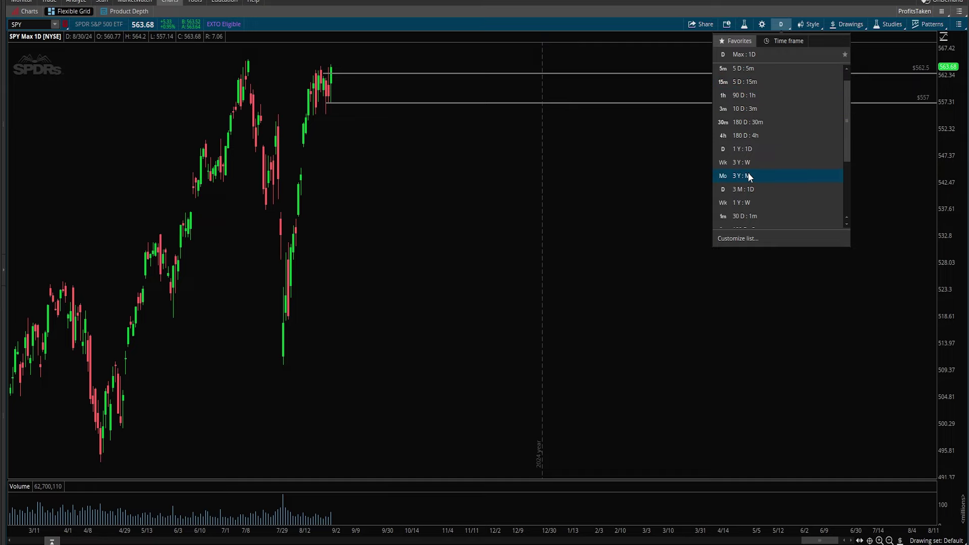
pyautogui.click(748, 173)
pyautogui.moveTo(81, 92); pyautogui.dragTo(298, 152)
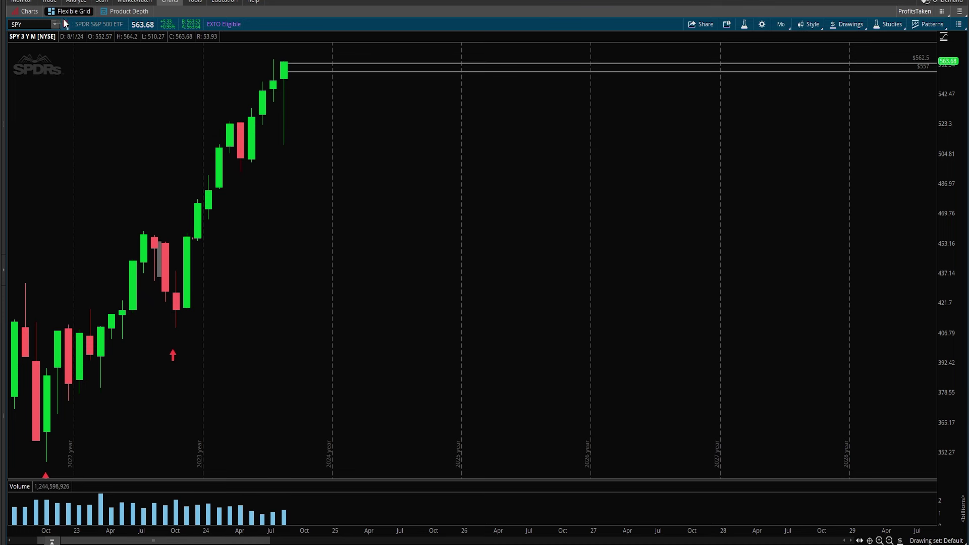
# Step: Load the QQQ chart and focus on its monthly candles from early 2023 to August 2024
pyautogui.click(39, 25)
pyautogui.press('BackSpace')
pyautogui.press('BackSpace')
pyautogui.press('BackSpace')
pyautogui.write('QQQ')
pyautogui.press('Return')
pyautogui.moveTo(61, 199); pyautogui.dragTo(180, 199)
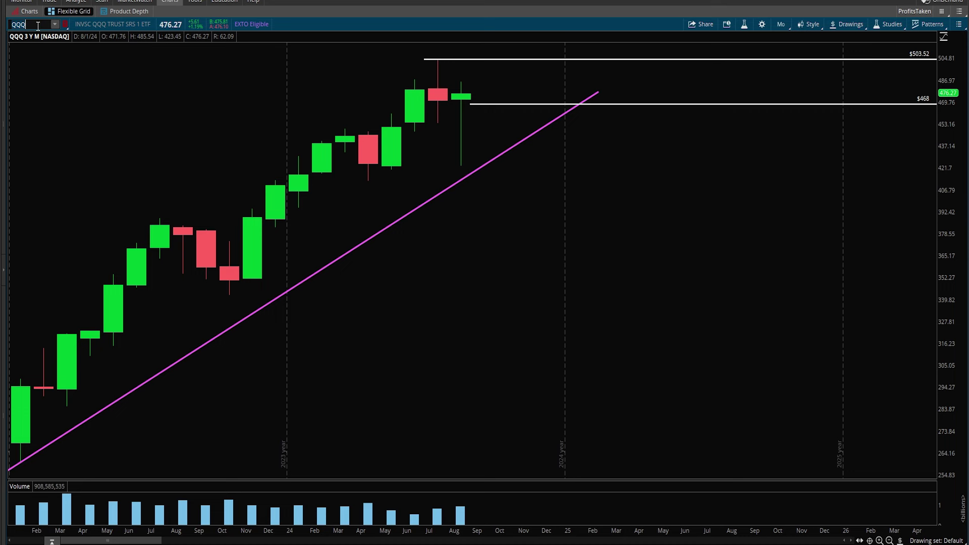
# Step: Load the SPX chart and focus on its monthly candles from 2022 to August 2024
pyautogui.write('SPX')
pyautogui.press('Return')
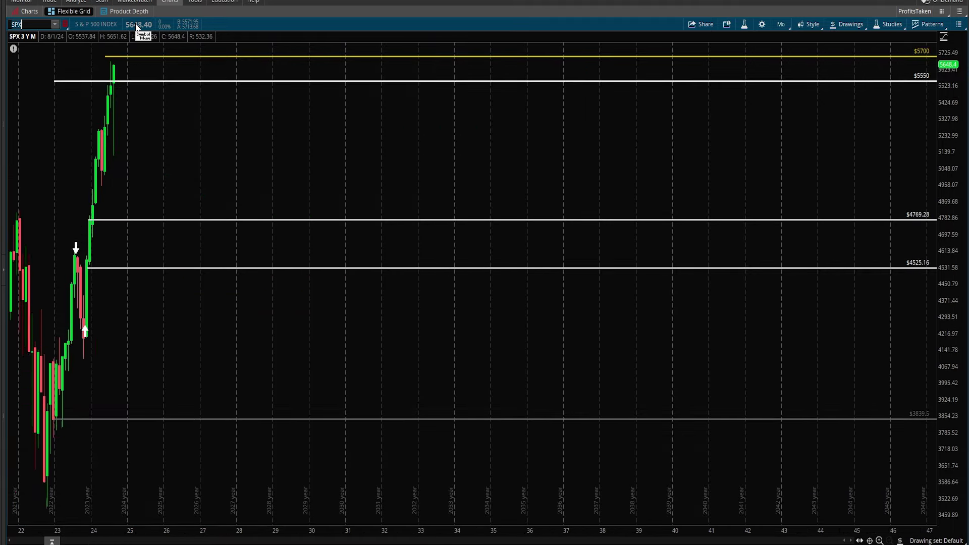
pyautogui.moveTo(54, 149); pyautogui.dragTo(176, 158)
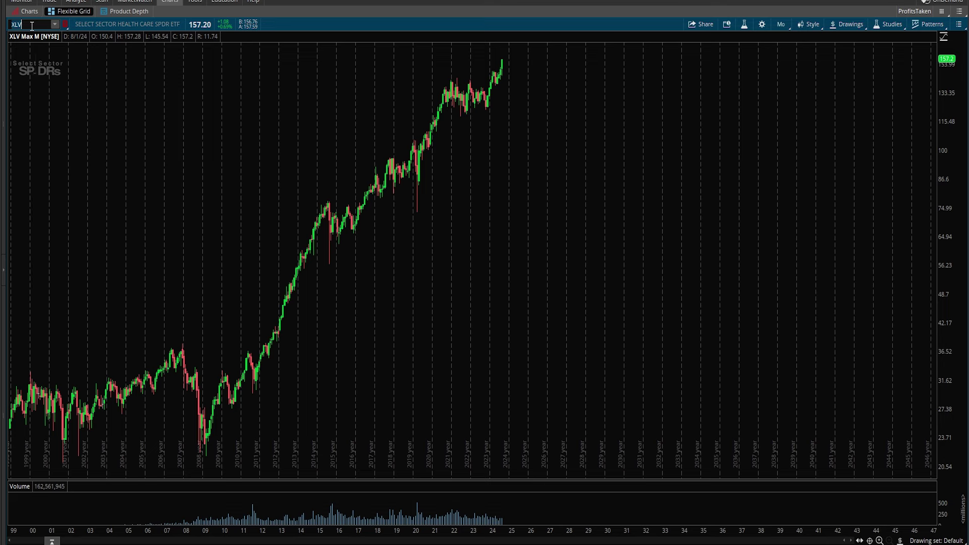
# Step: Load the financial sector ETF chart, XLF
pyautogui.press('BackSpace')
pyautogui.press('BackSpace')
pyautogui.write('LF')
pyautogui.press('Return')
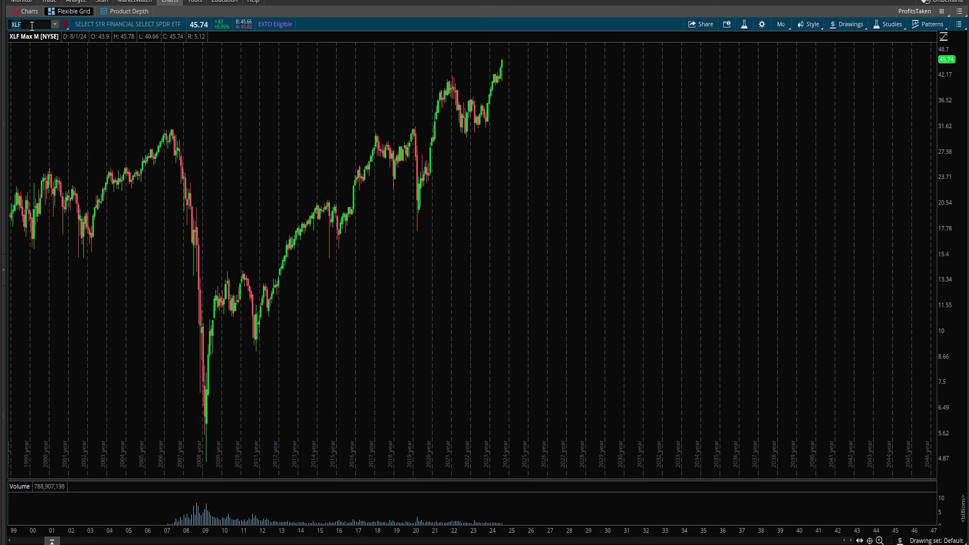
# Step: Load the industrial sector ETF chart, XLI
pyautogui.press('BackSpace')
pyautogui.press('BackSpace')
pyautogui.write('LI')
pyautogui.press('Return')
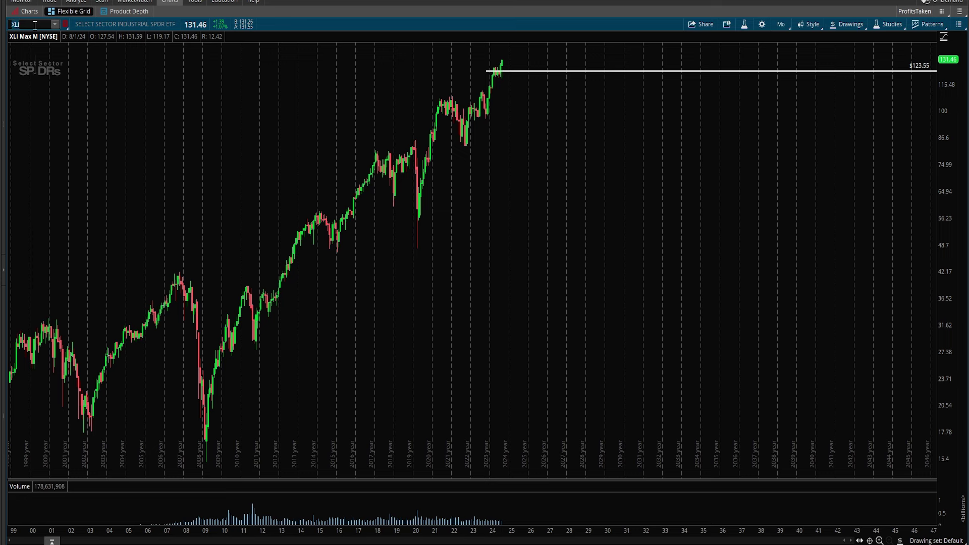
# Step: Load the XLU sector ETF chart
pyautogui.press('BackSpace')
pyautogui.write('U')
pyautogui.press('Return')
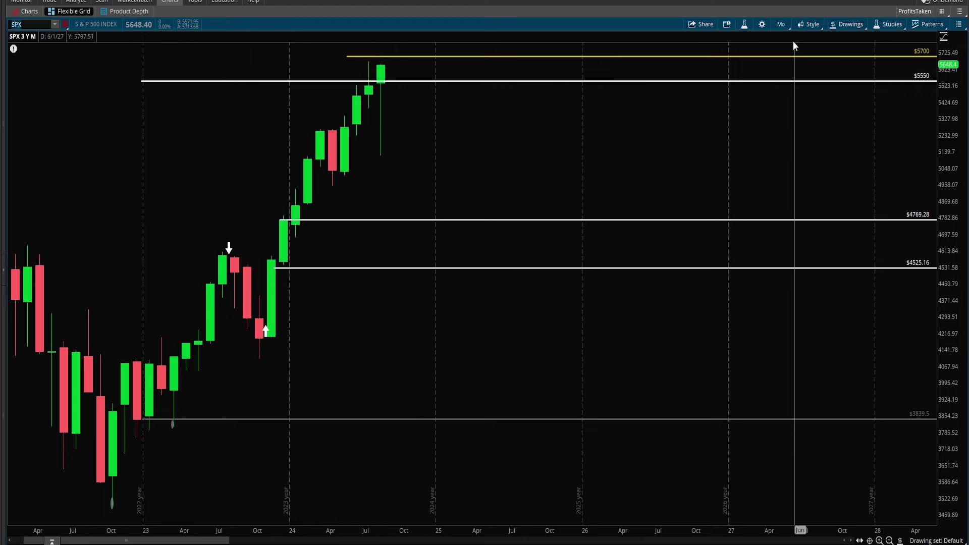
# Step: View the SPX chart at 5 D : 5m, and switch it to 90 D : 1h focused on the range above the $5550 level
pyautogui.click(782, 25)
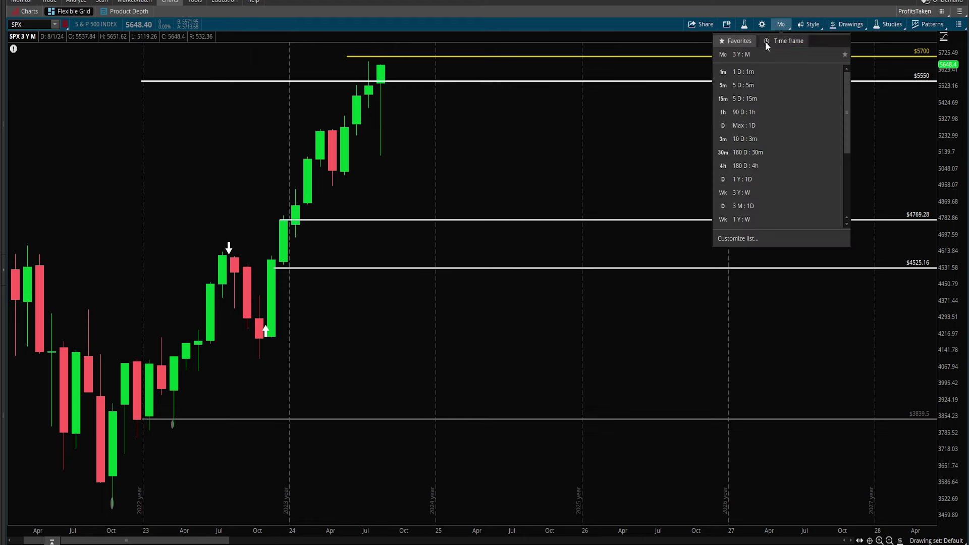
pyautogui.click(746, 87)
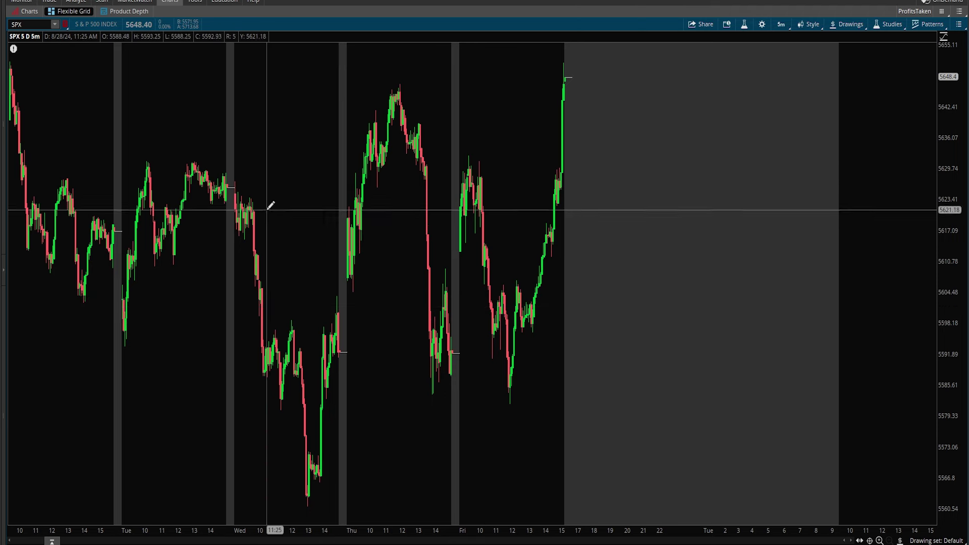
pyautogui.click(788, 23)
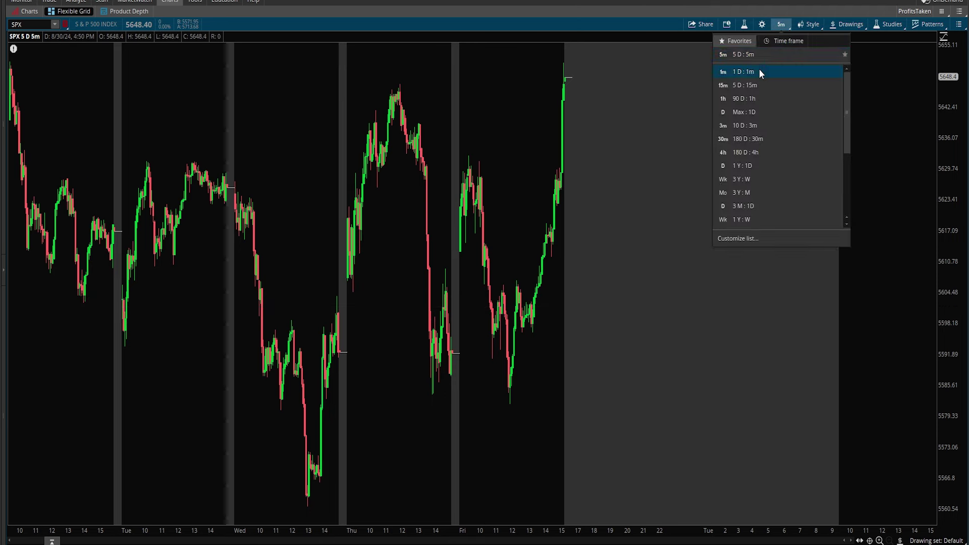
pyautogui.click(754, 99)
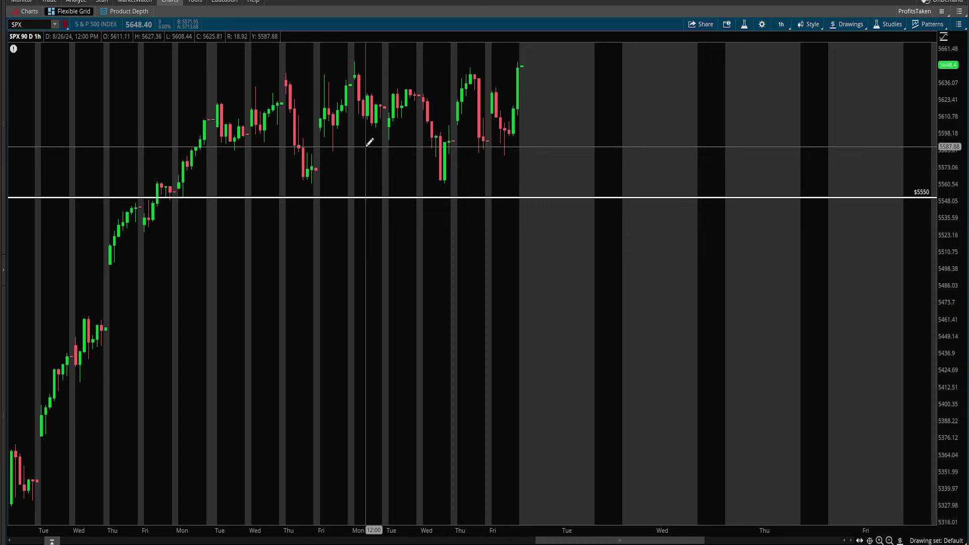
pyautogui.scroll(2, 431, 143)
pyautogui.scroll(-3, 370, 143)
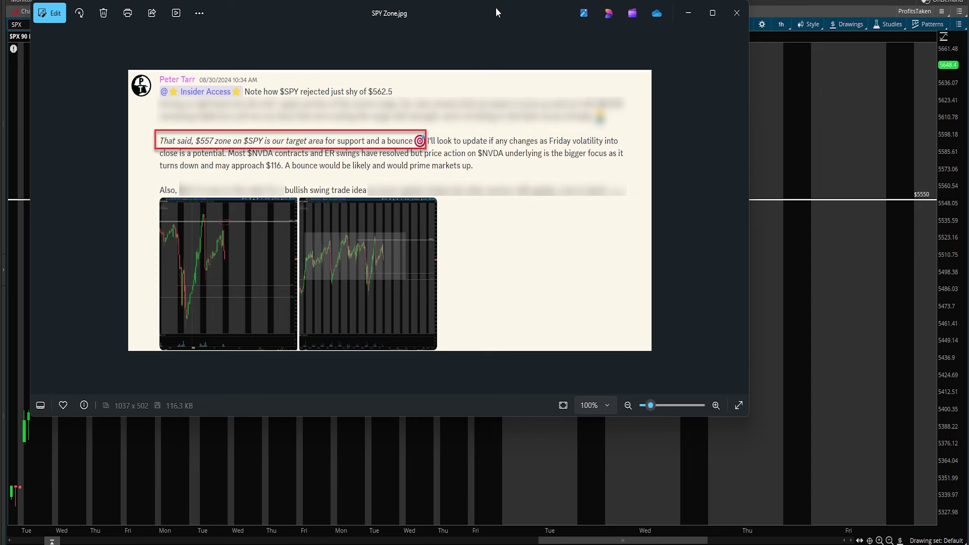
# Step: Reposition the SPY Zone.jpg image over the chart to read the $557 support note, and close it
pyautogui.moveTo(496, 7); pyautogui.dragTo(559, 60)
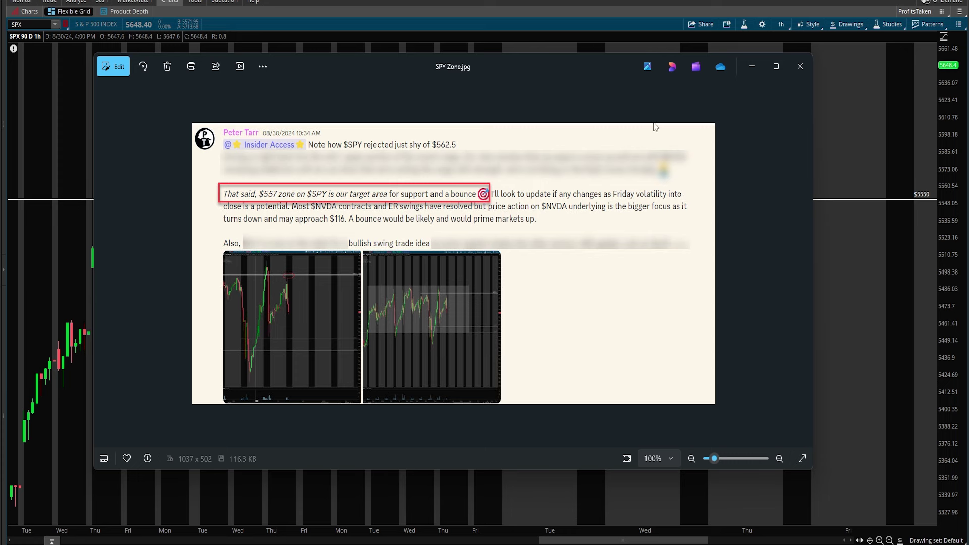
pyautogui.click(797, 67)
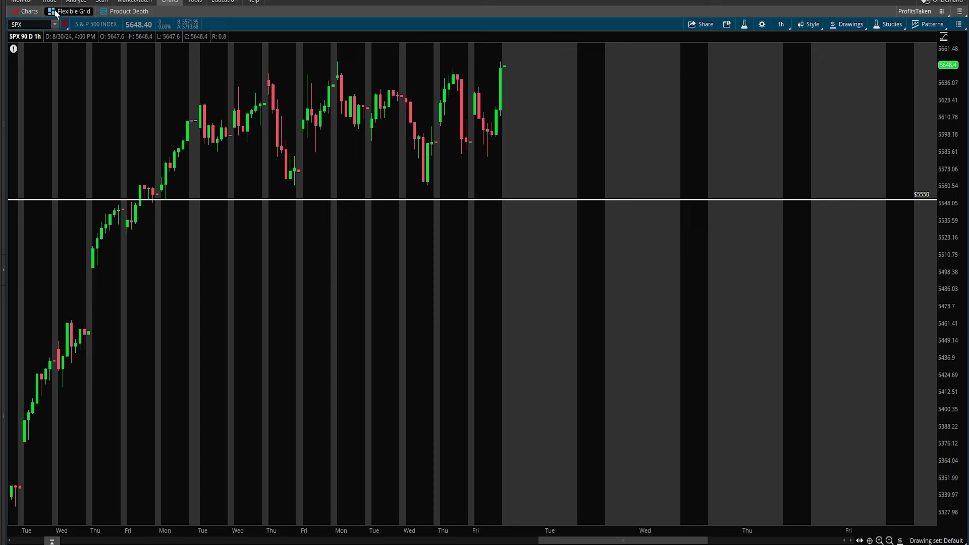
# Step: Load the SPY chart on the hourly time frame
pyautogui.click(30, 25)
pyautogui.write('SSPY')
pyautogui.press('Return')
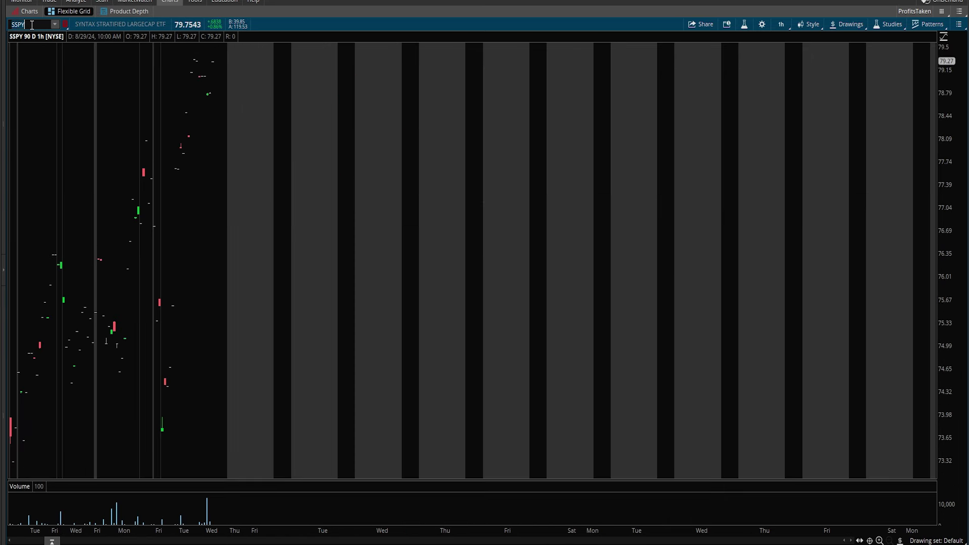
pyautogui.press('BackSpace')
pyautogui.press('BackSpace')
pyautogui.press('BackSpace')
pyautogui.press('BackSpace')
pyautogui.write('SPY')
pyautogui.press('Return')
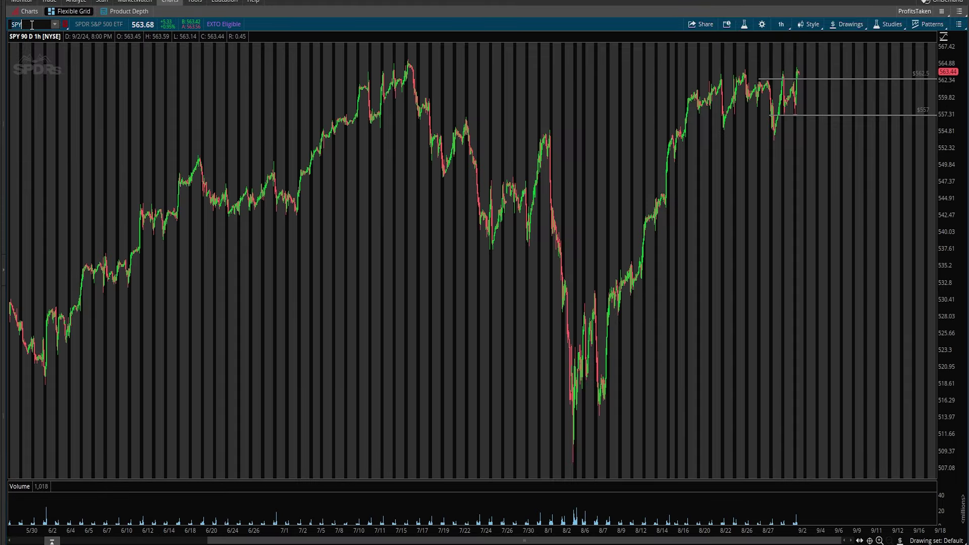
# Step: Inspect SPY's hourly candles around the $557 and $562.5 levels, and switch the chart to the 1 D : 1m time frame
pyautogui.scroll(5, 889, 226)
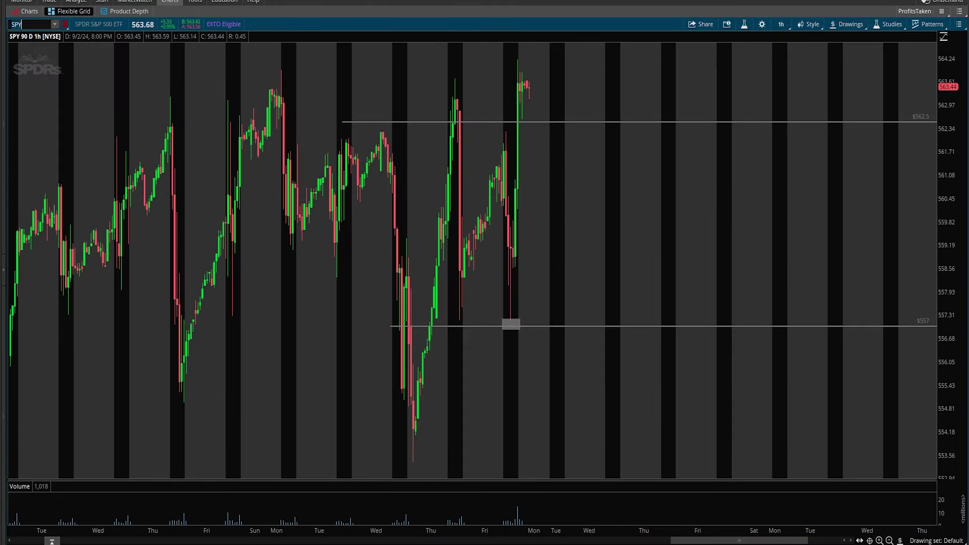
pyautogui.click(778, 24)
pyautogui.click(754, 75)
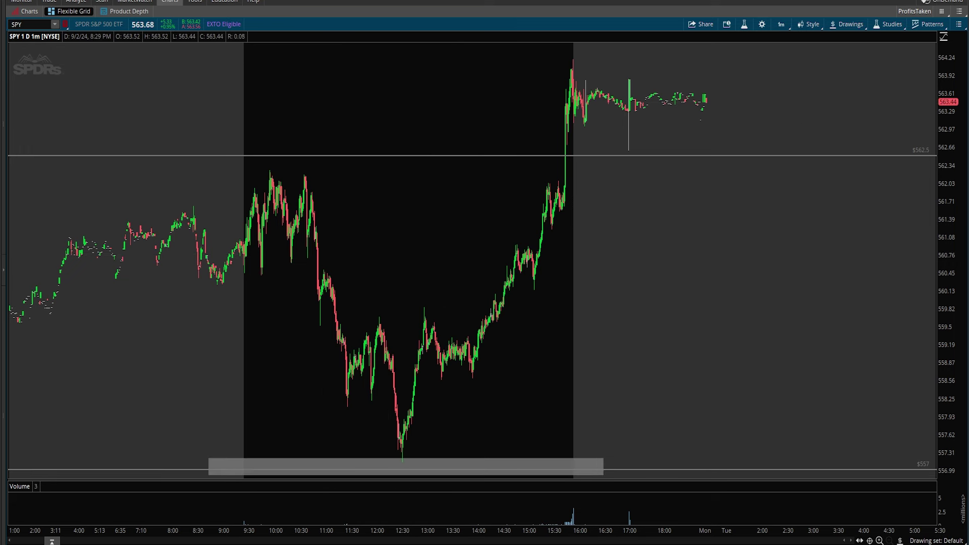
# Step: Review and close the SPY Explodes.jpg image, and bring the SPY 3 SEP 24 561 call chart window over the SPY chart
pyautogui.hotkey('alt', 'Tab')
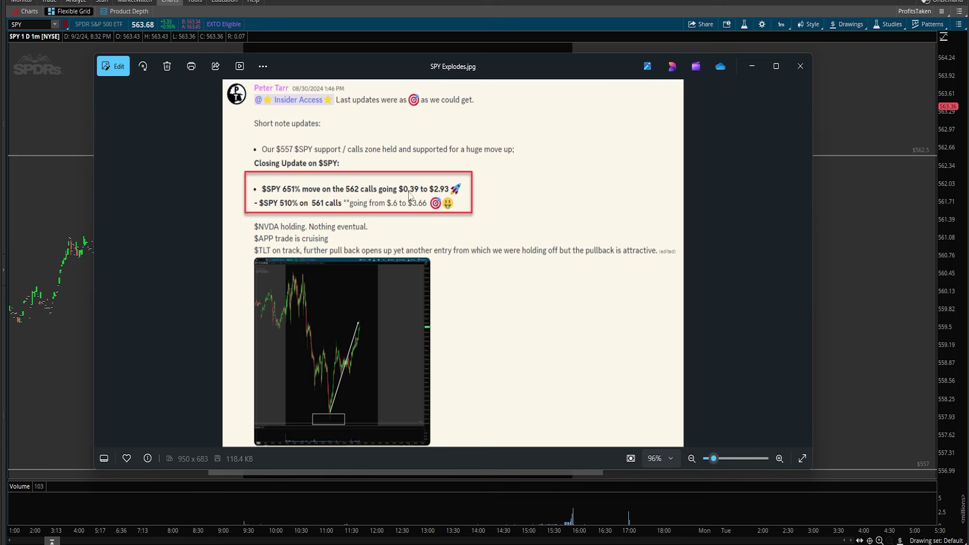
pyautogui.click(799, 66)
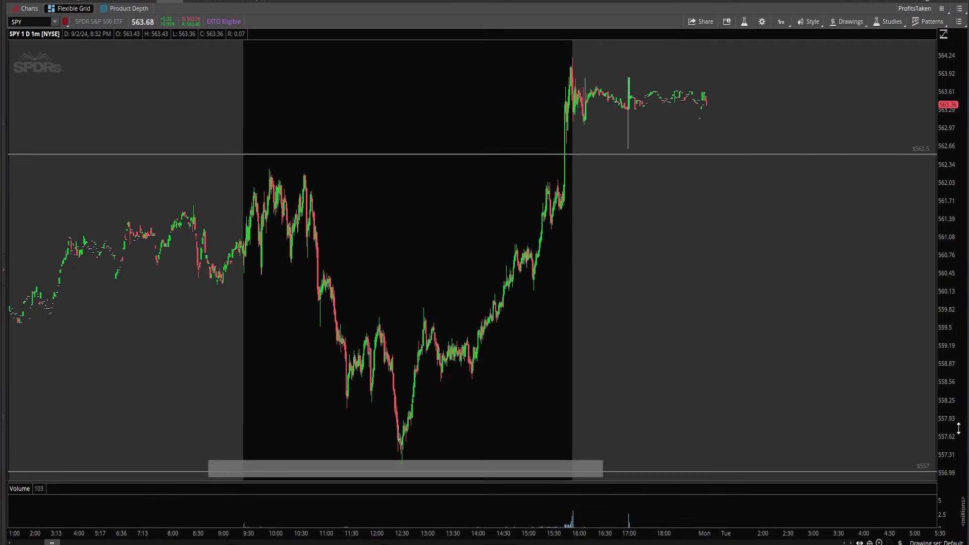
pyautogui.moveTo(676, 543); pyautogui.dragTo(630, 32)
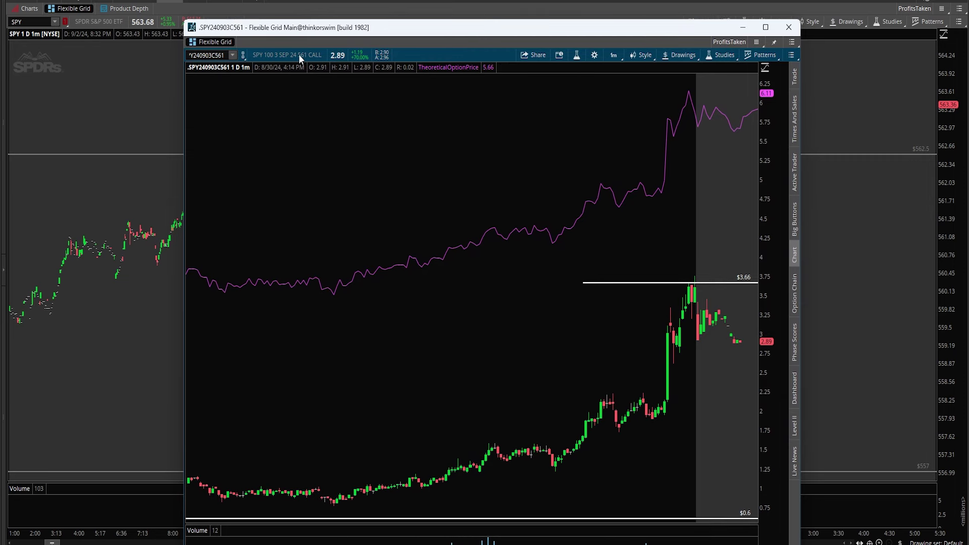
# Step: Maximize the SPY 561 call chart window and inspect its one-minute candles between the $0.6 and $3.66 levels
pyautogui.scroll(3, 386, 433)
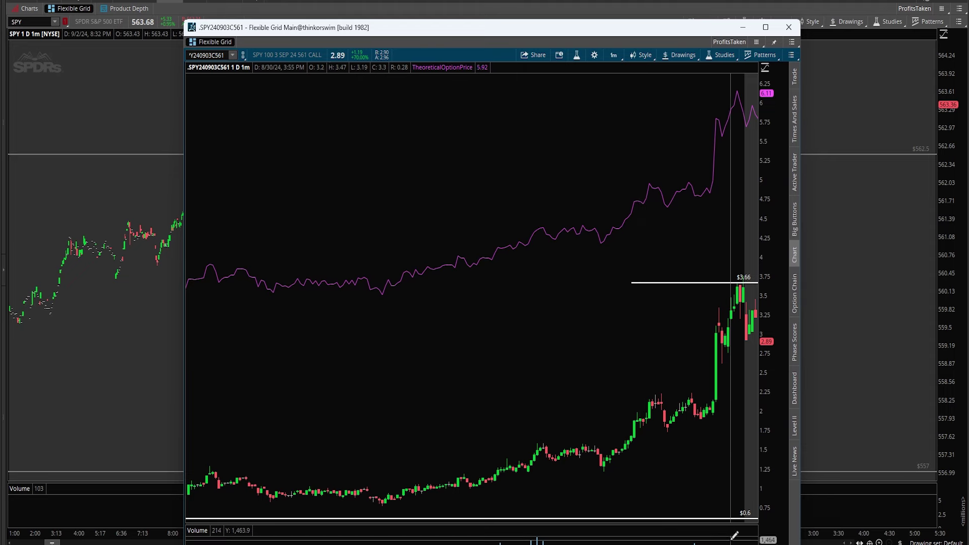
pyautogui.moveTo(682, 30); pyautogui.dragTo(686, 0)
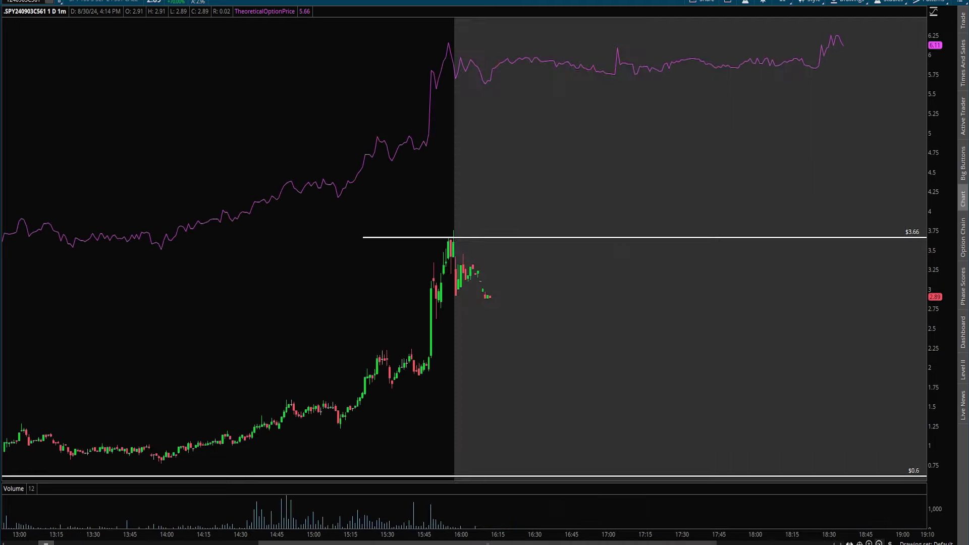
pyautogui.scroll(6, 418, 347)
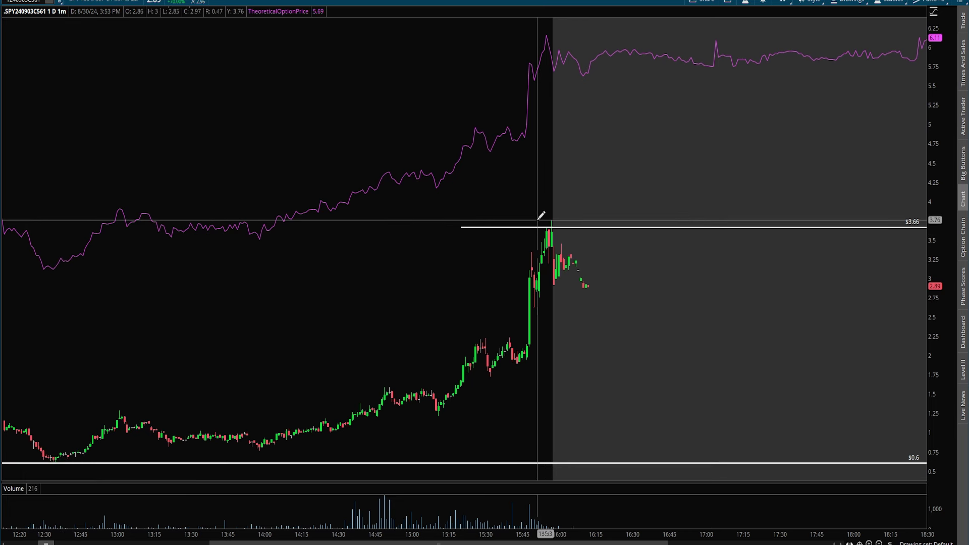
pyautogui.scroll(3, 450, 253)
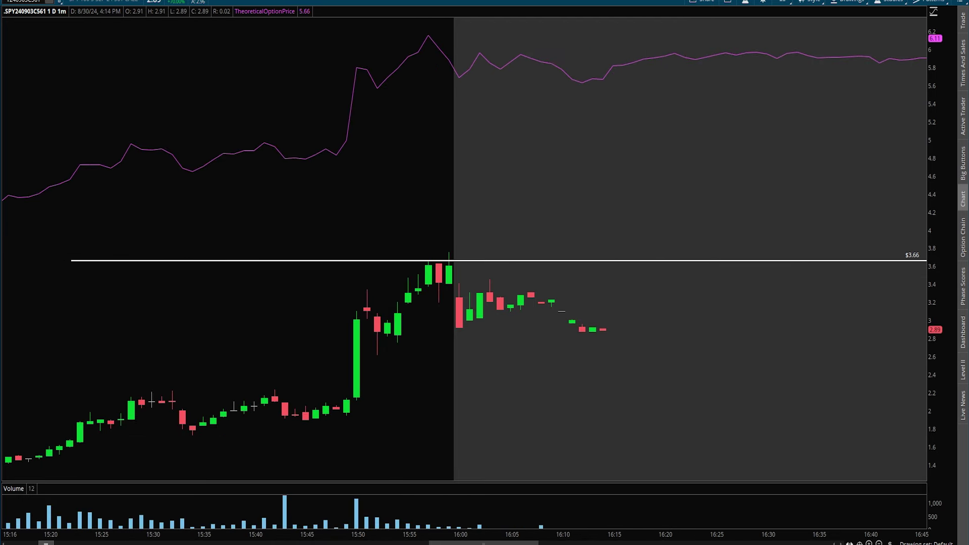
# Step: Bring up the SPY Explodes.jpg image over the option chart to read the 561 and 562 call results, and close it
pyautogui.hotkey('alt', 'Tab')
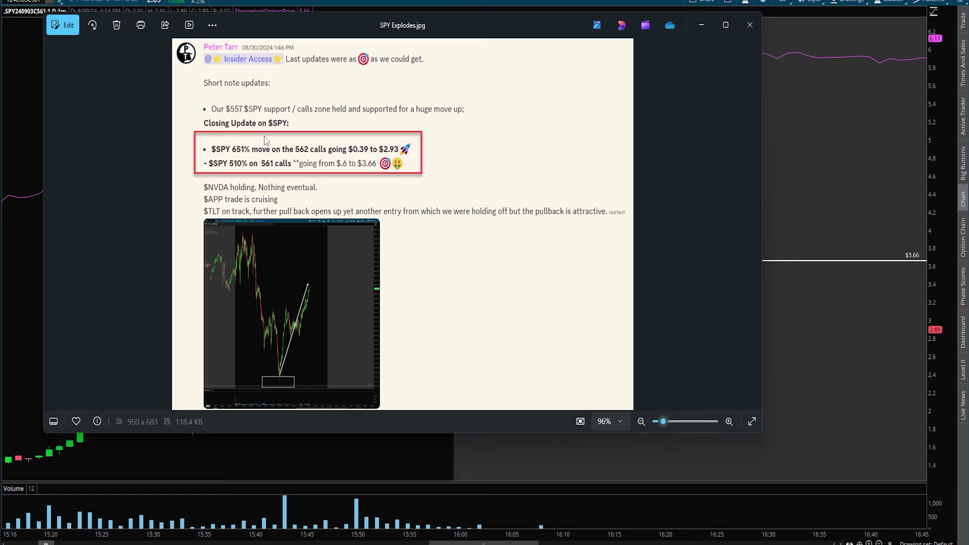
pyautogui.click(748, 25)
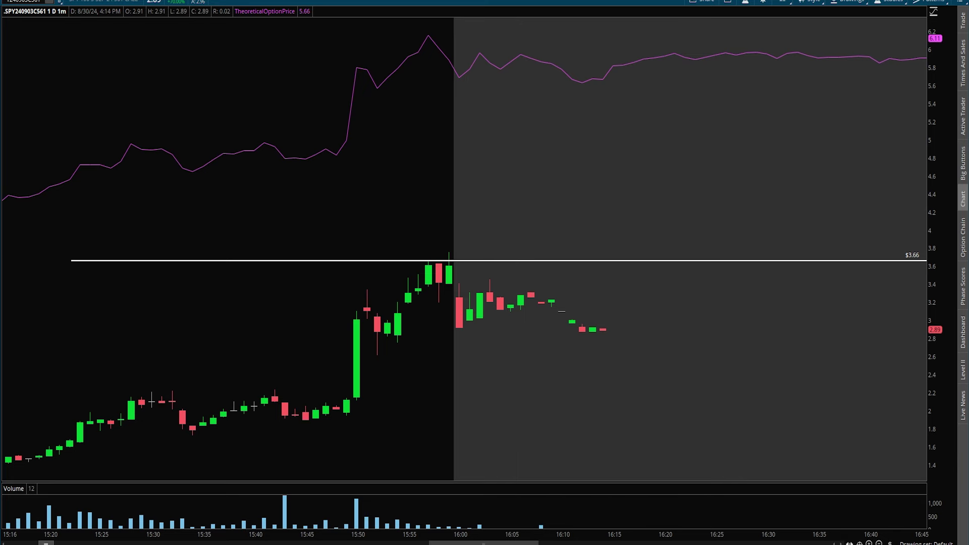
pyautogui.hotkey('alt', 'Tab')
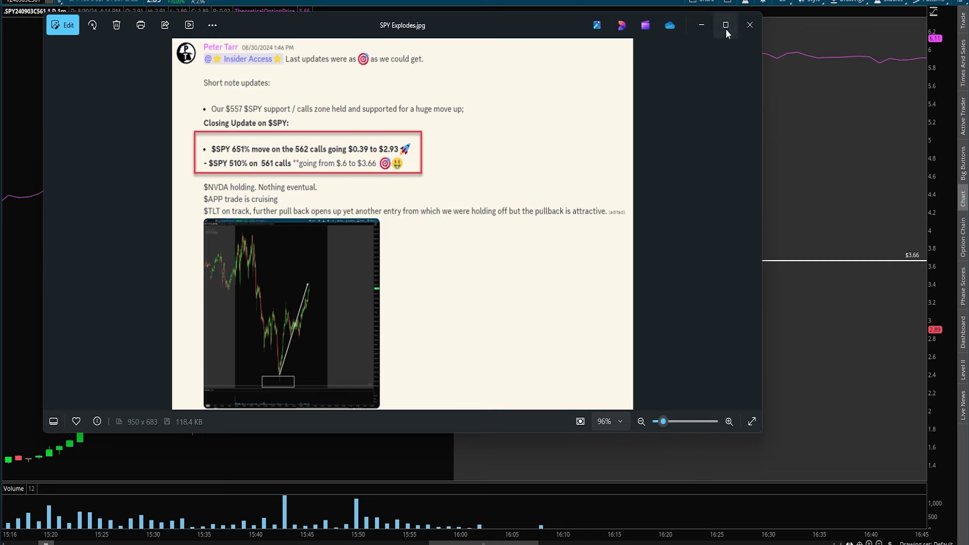
pyautogui.click(749, 25)
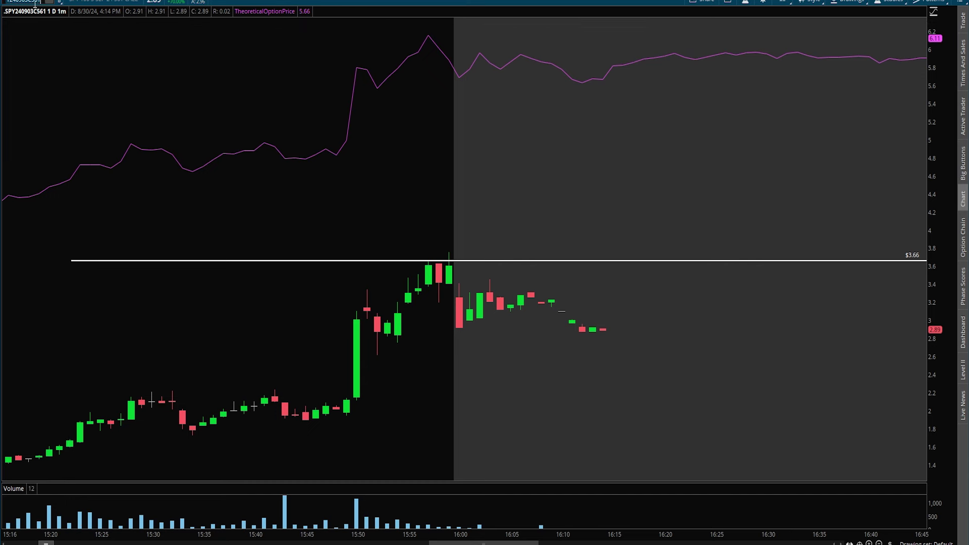
# Step: Load the SPY 3 SEP 24 562 call in place of the 561 call on the option chart
pyautogui.click(39, 2)
pyautogui.press('BackSpace')
pyautogui.write('2')
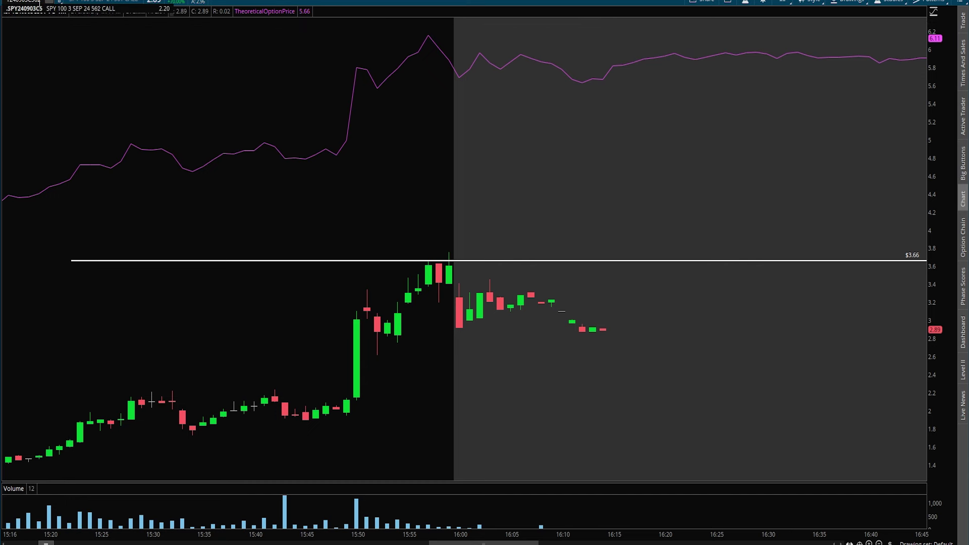
pyautogui.press('Return')
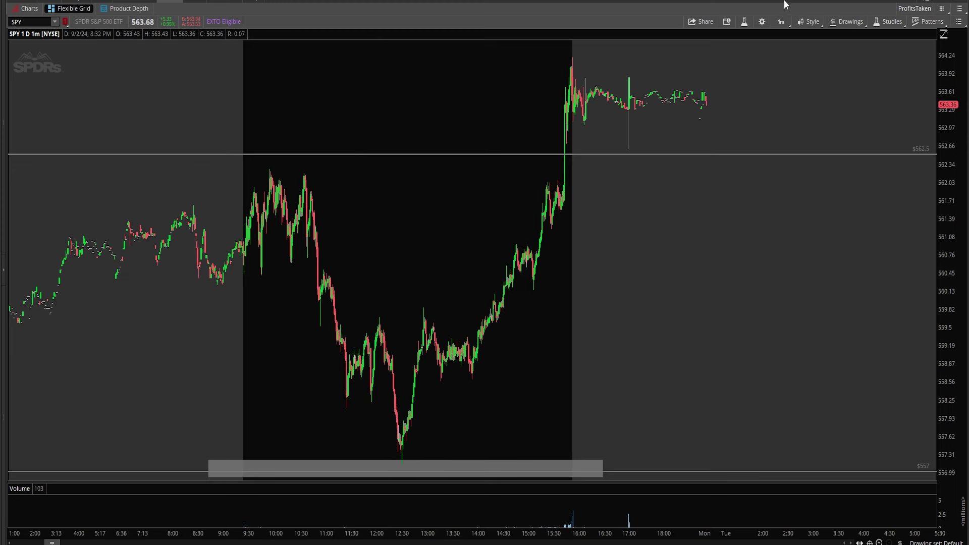
# Step: Set the SPY chart to the 90 D : 1h time frame and examine the latest candles around the $557 and $562.5 levels
pyautogui.click(782, 21)
pyautogui.click(763, 98)
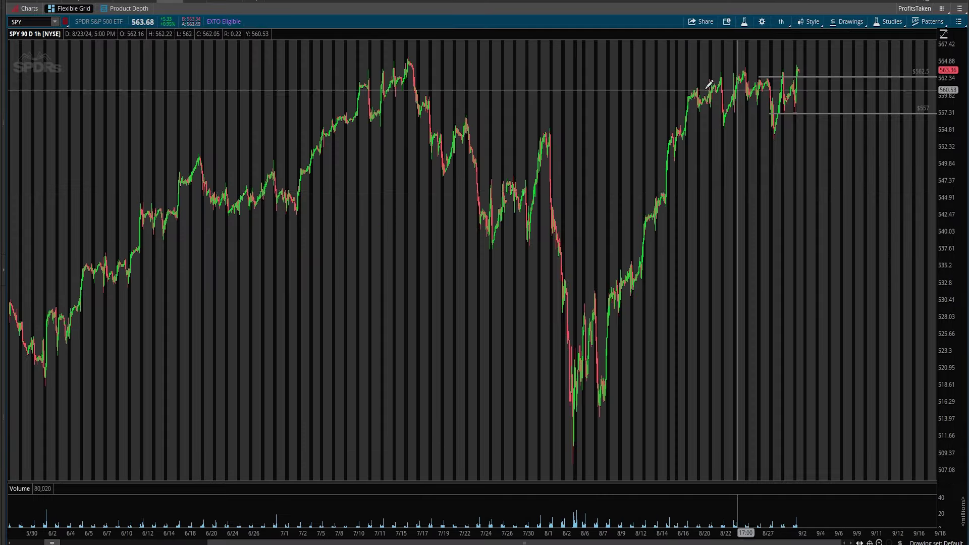
pyautogui.moveTo(734, 135); pyautogui.dragTo(878, 134)
pyautogui.scroll(2, 403, 192)
pyautogui.scroll(1, 407, 194)
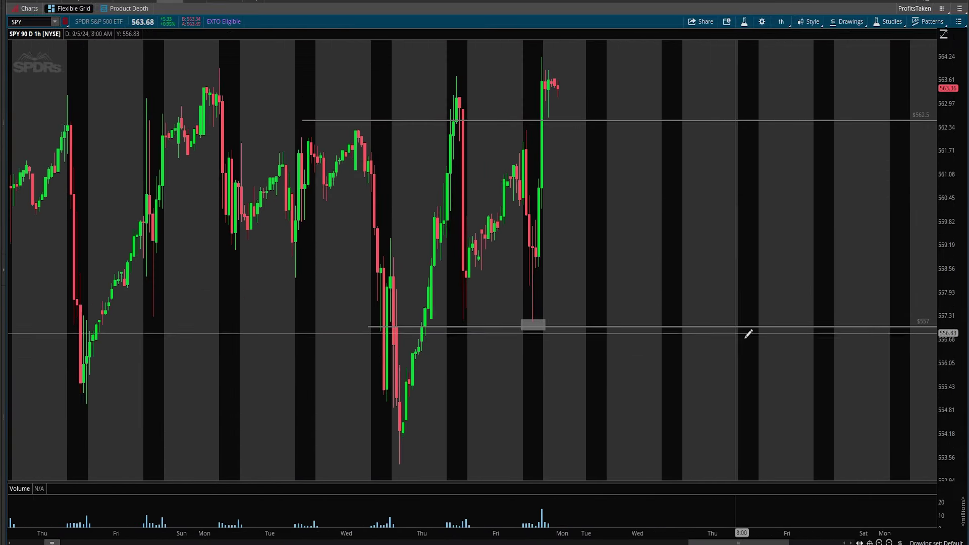
pyautogui.scroll(-5, 485, 260)
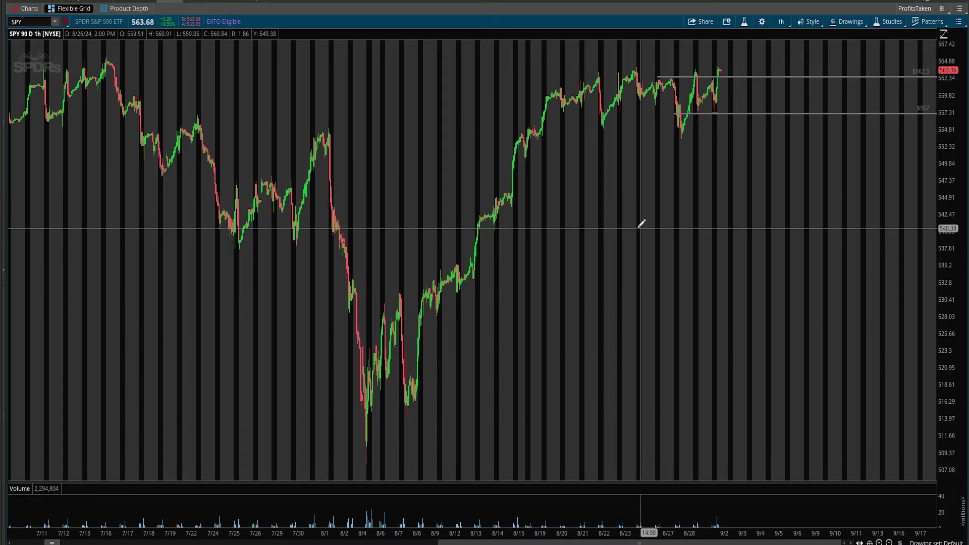
pyautogui.moveTo(538, 160); pyautogui.dragTo(826, 157)
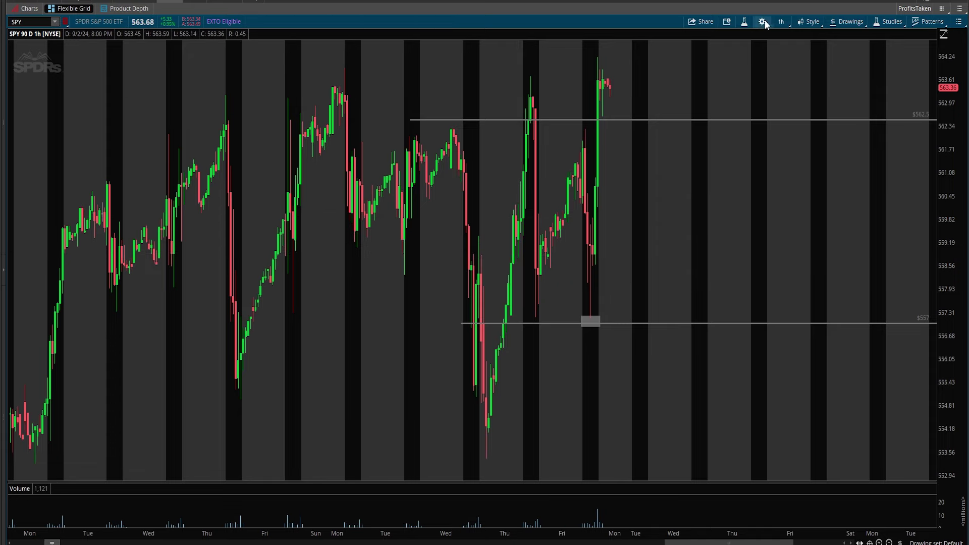
# Step: Switch SPY to the 1 D : 1m time frame, inspect the morning candles, and rescale the price axis to fit the $557 and $562.5 levels
pyautogui.click(781, 22)
pyautogui.click(727, 75)
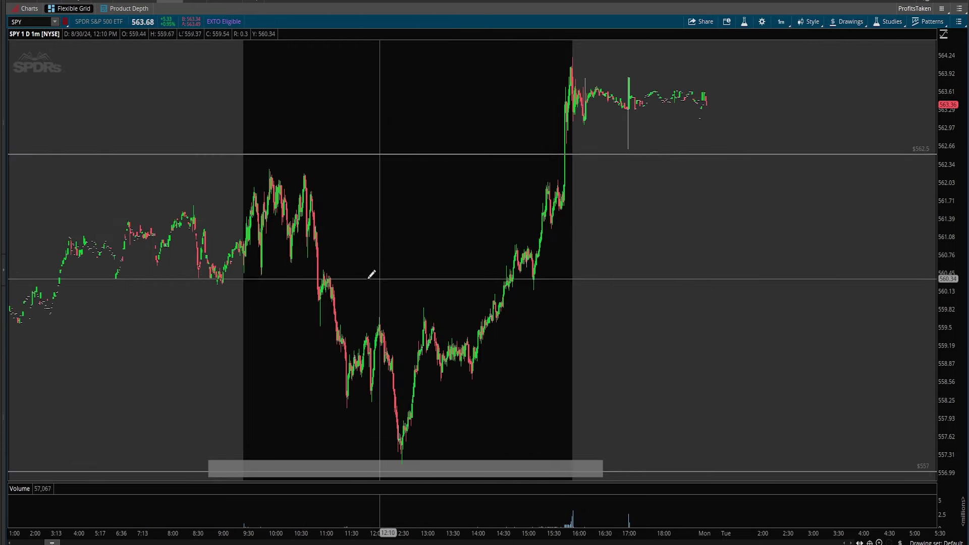
pyautogui.moveTo(235, 266)
pyautogui.mouseDown()
pyautogui.moveTo(357, 266)
pyautogui.moveTo(310, 263)
pyautogui.mouseUp()
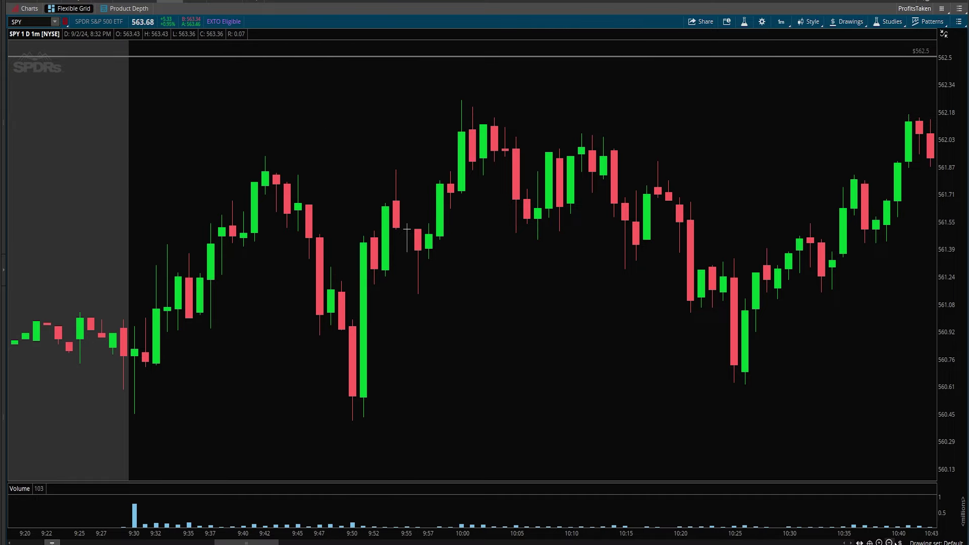
pyautogui.scroll(-5, 798, 148)
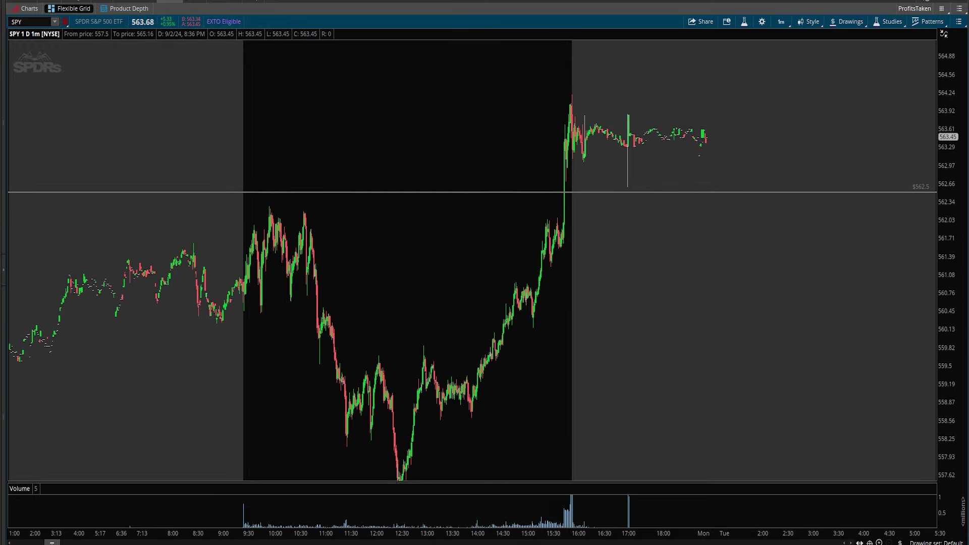
pyautogui.moveTo(947, 194); pyautogui.dragTo(947, 308)
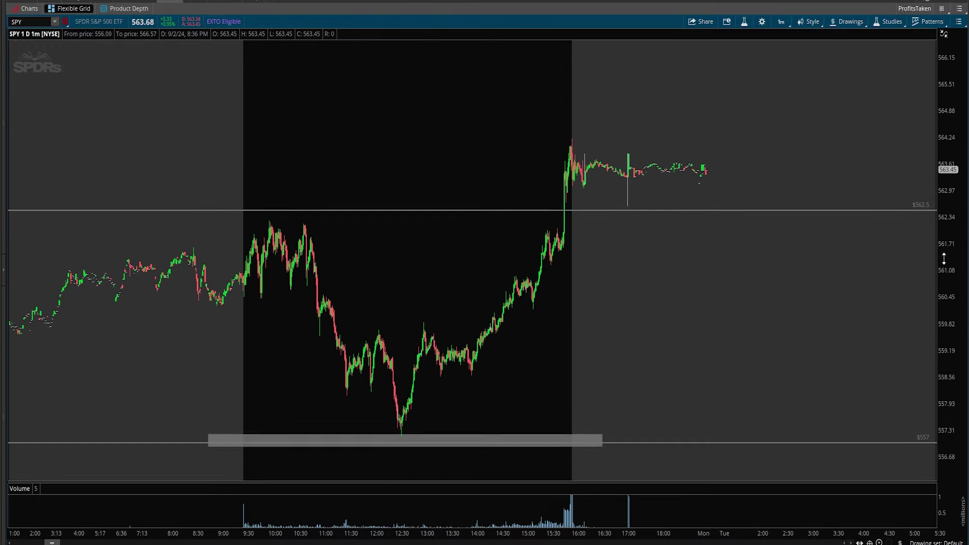
# Step: Return the SPY chart to the 90 D : 1h time frame and magnify the late-August candles around the two marked levels
pyautogui.click(782, 22)
pyautogui.click(751, 96)
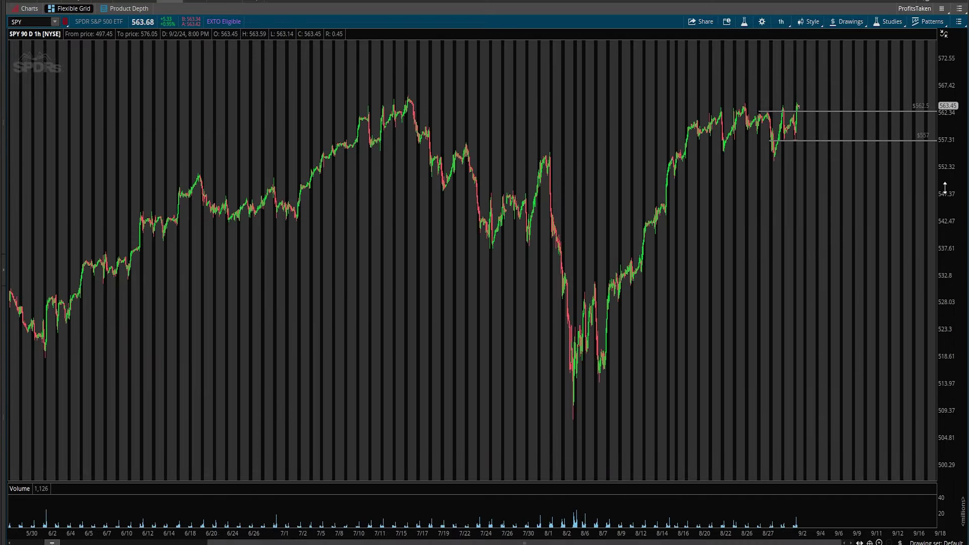
pyautogui.moveTo(679, 87); pyautogui.dragTo(824, 169)
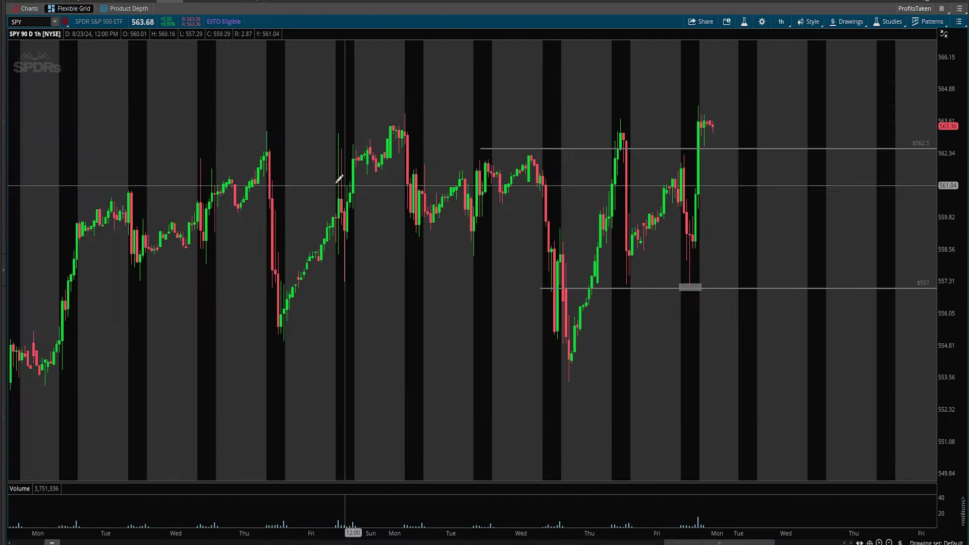